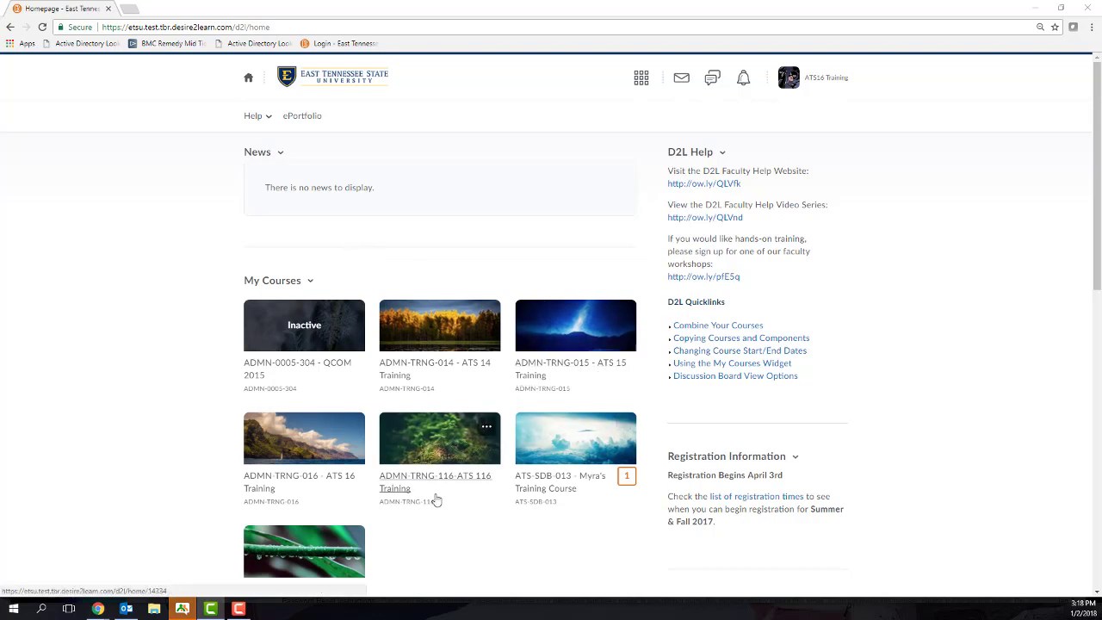
Open the ADMN-TRNG-016 - ATS 16 Training course and go to its Assessments page for managing quizzes
left_click(327, 480)
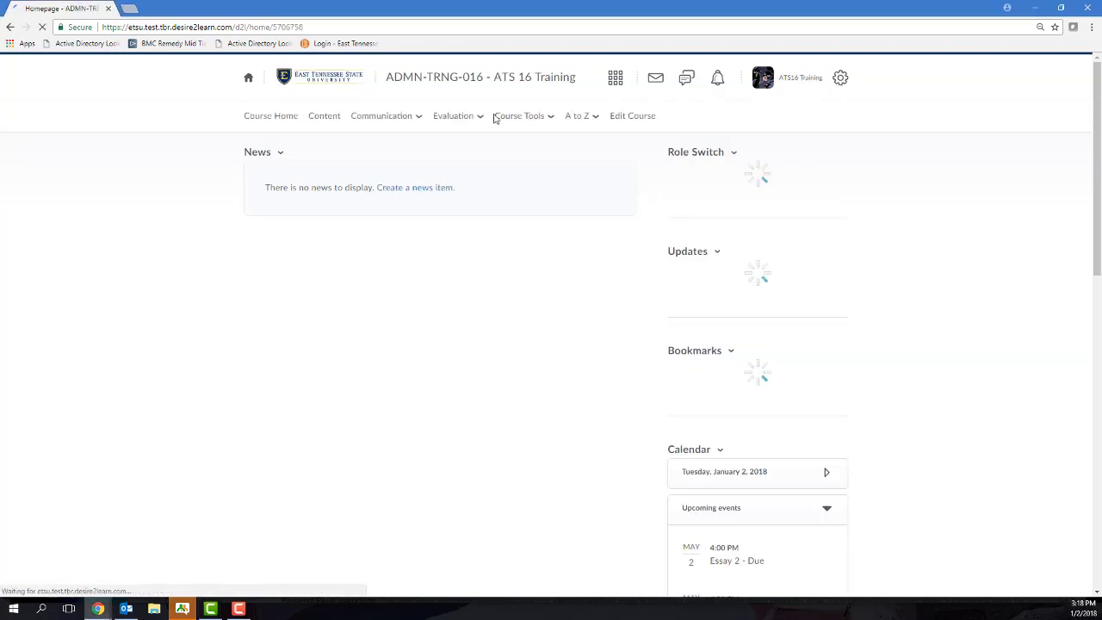
left_click(451, 115)
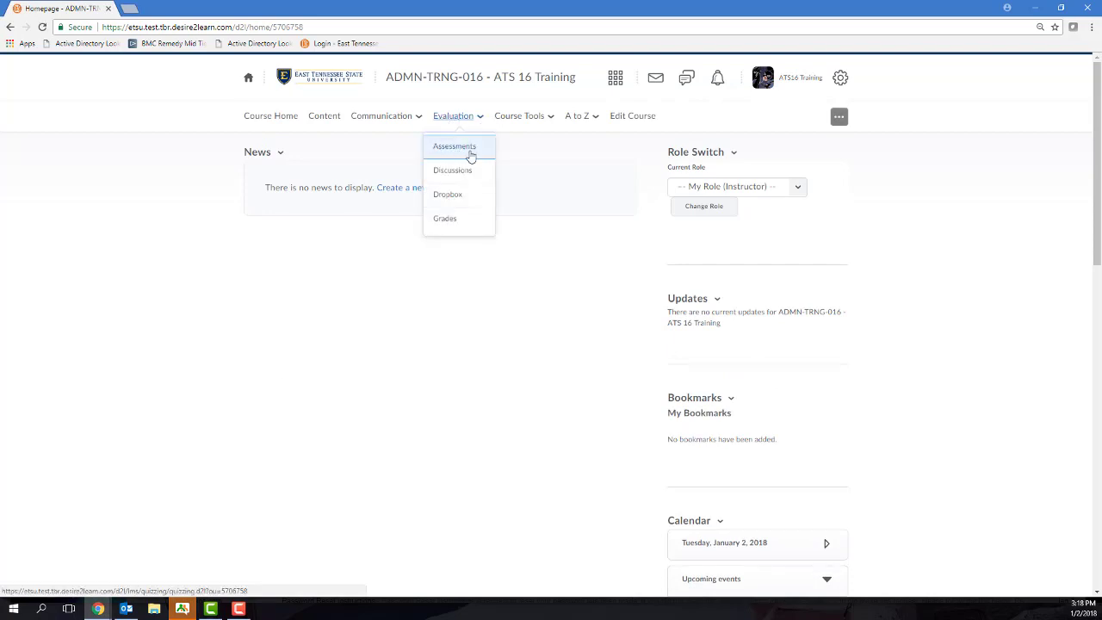
left_click(471, 156)
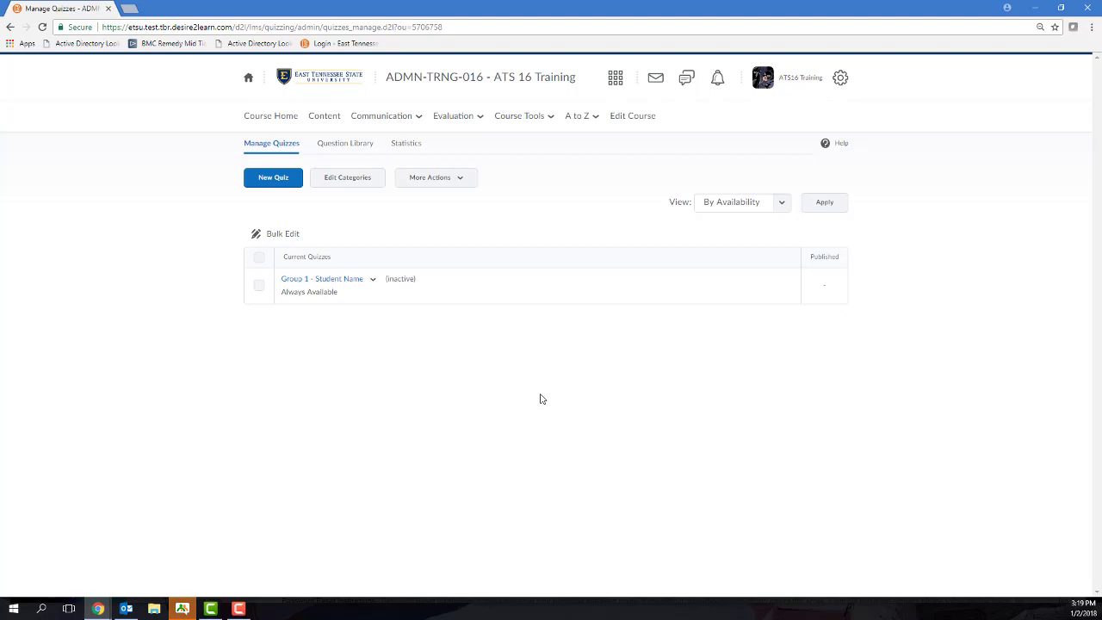
Create a new quiz in the course and name it "Quiz 1"
left_click(286, 185)
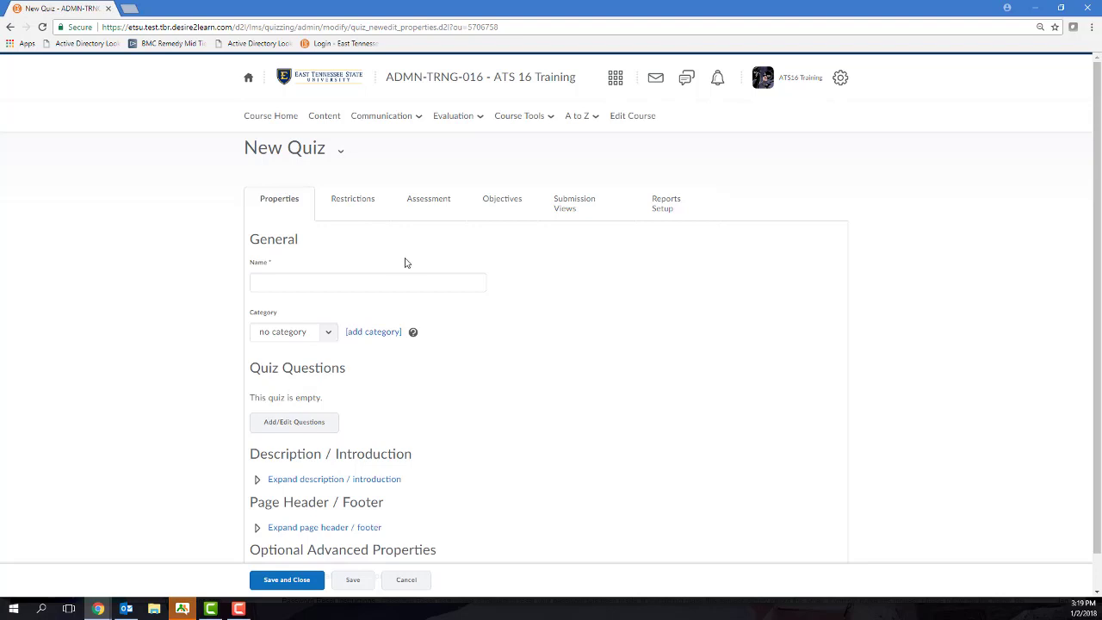
left_click(389, 283)
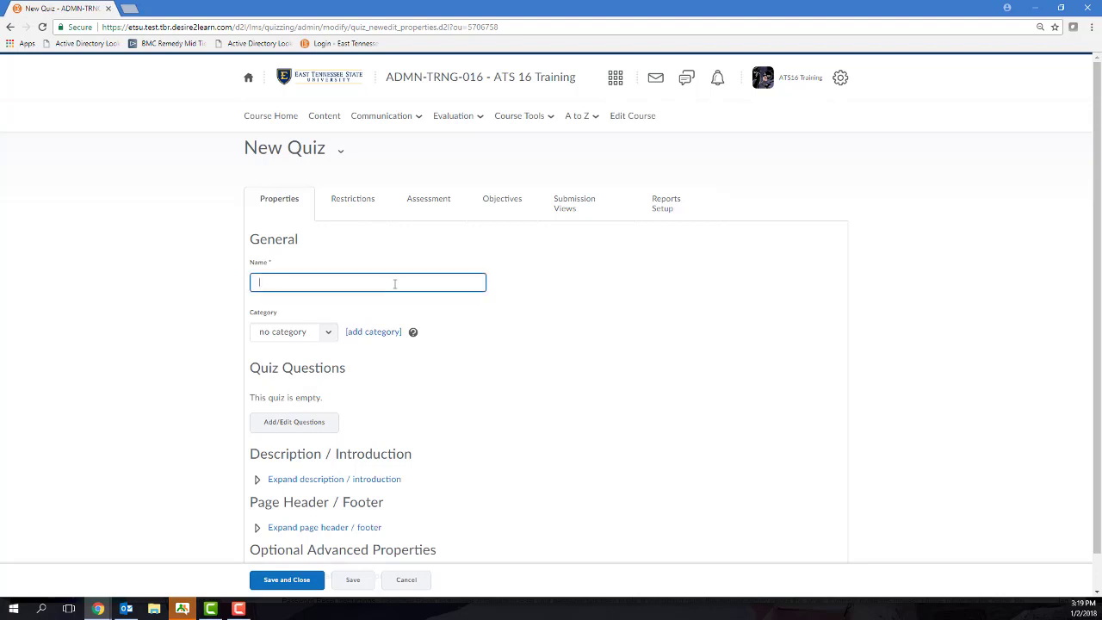
type("Quiz 1")
scroll(484, 319, "down", 1)
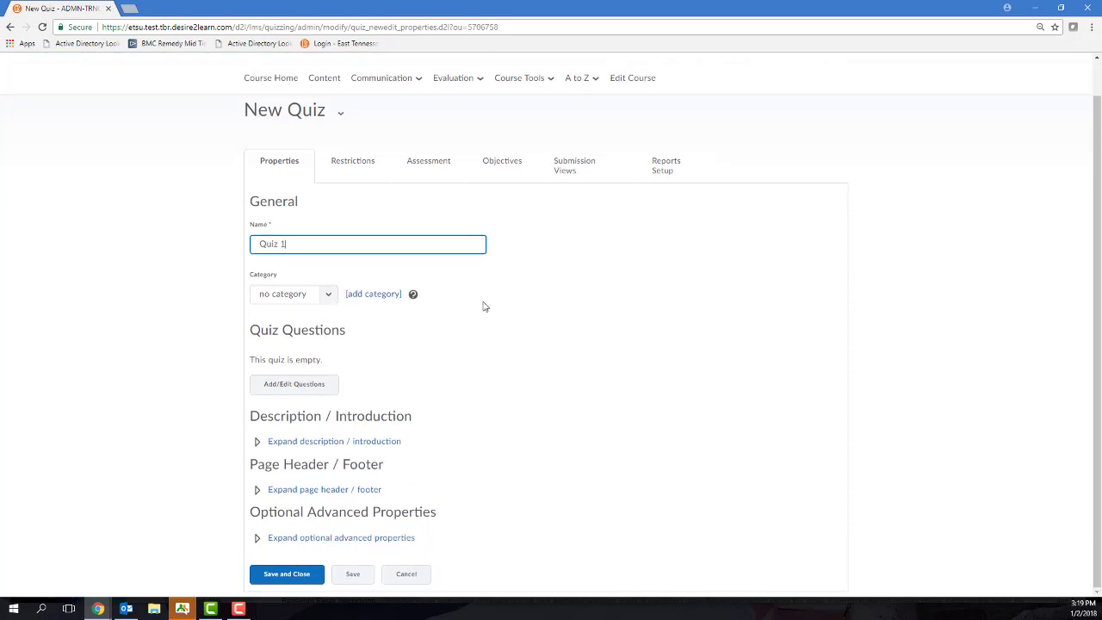
left_click(327, 294)
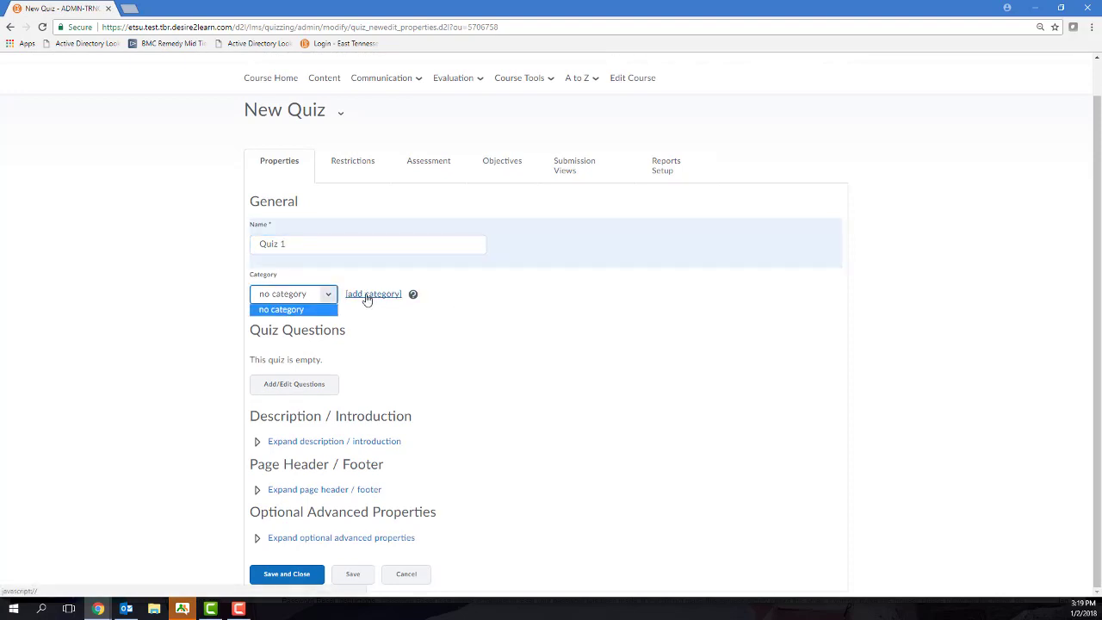
left_click(369, 297)
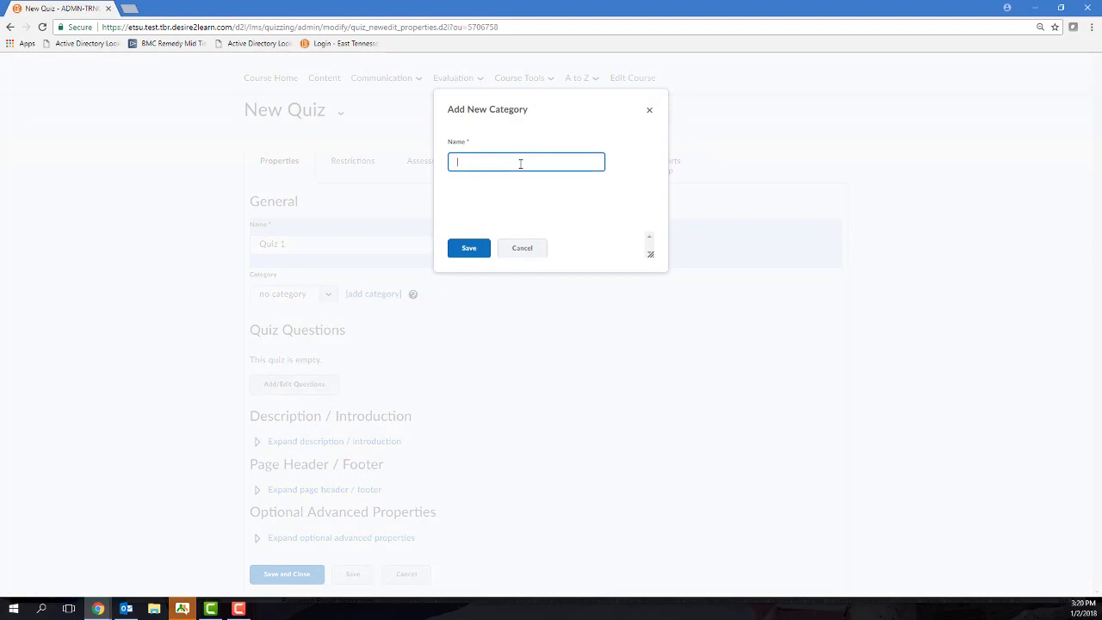
type("Short Quizzes")
left_click(515, 251)
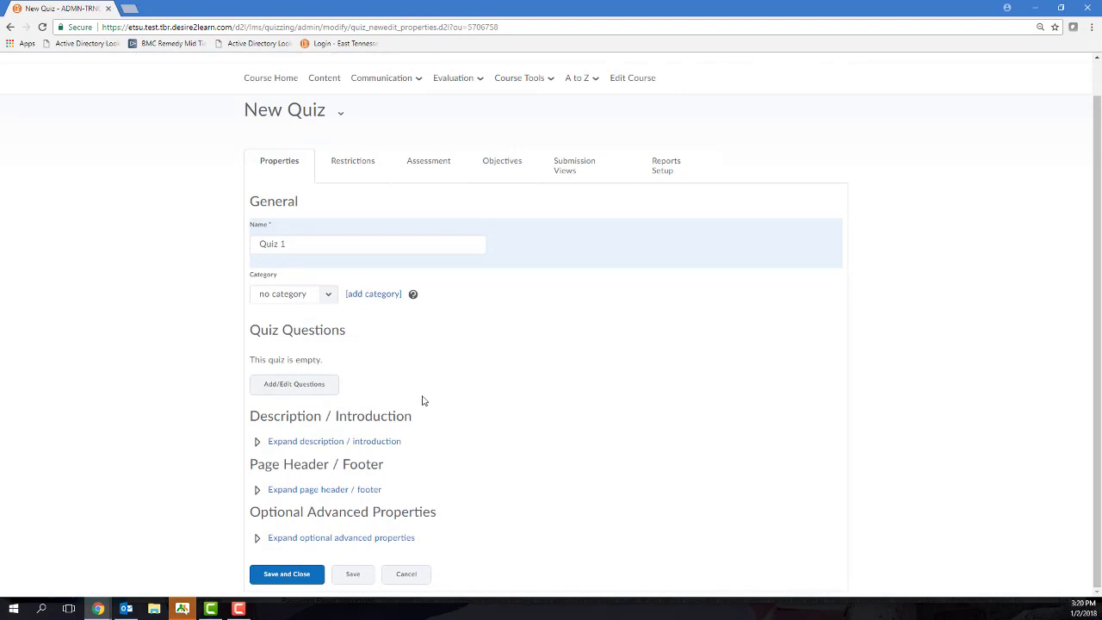
Open the question editor of Quiz 1 and start importing existing questions into it
left_click(308, 388)
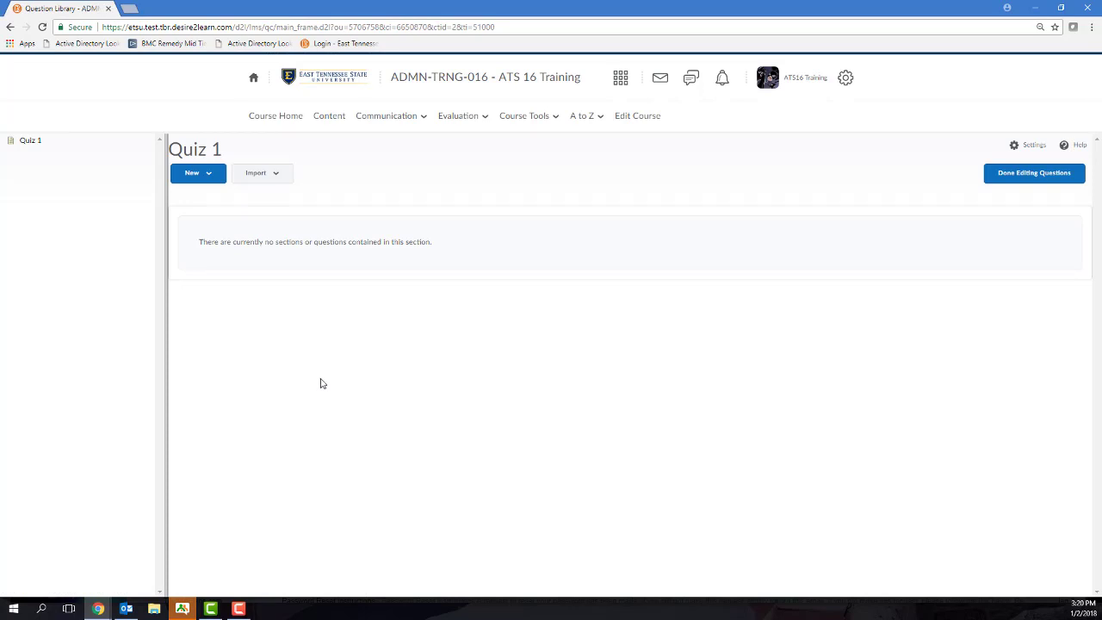
left_click(205, 179)
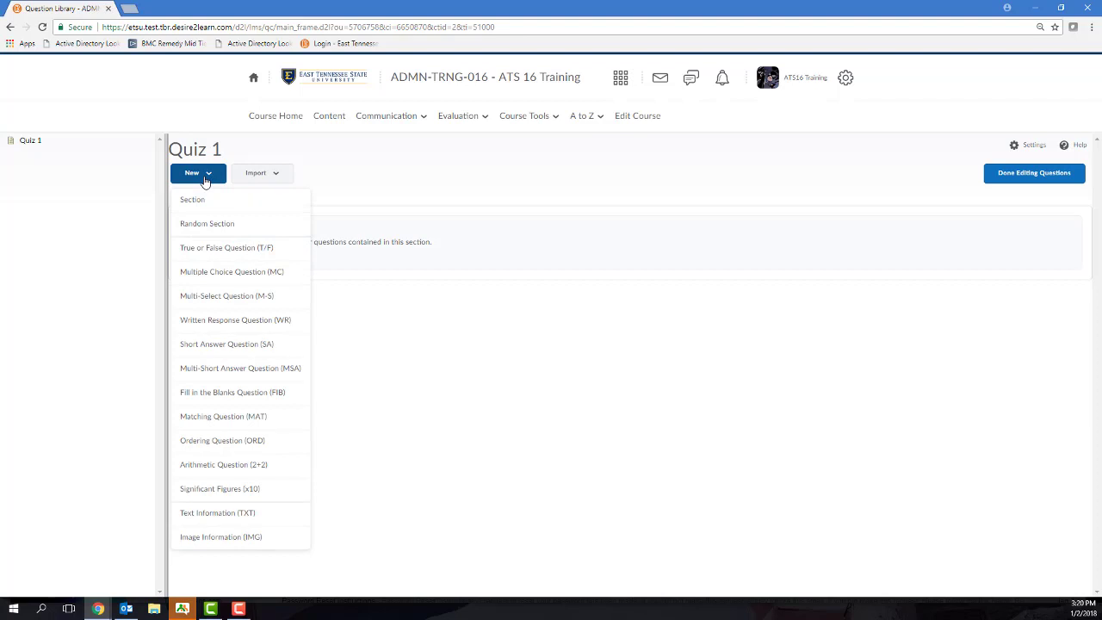
left_click(479, 360)
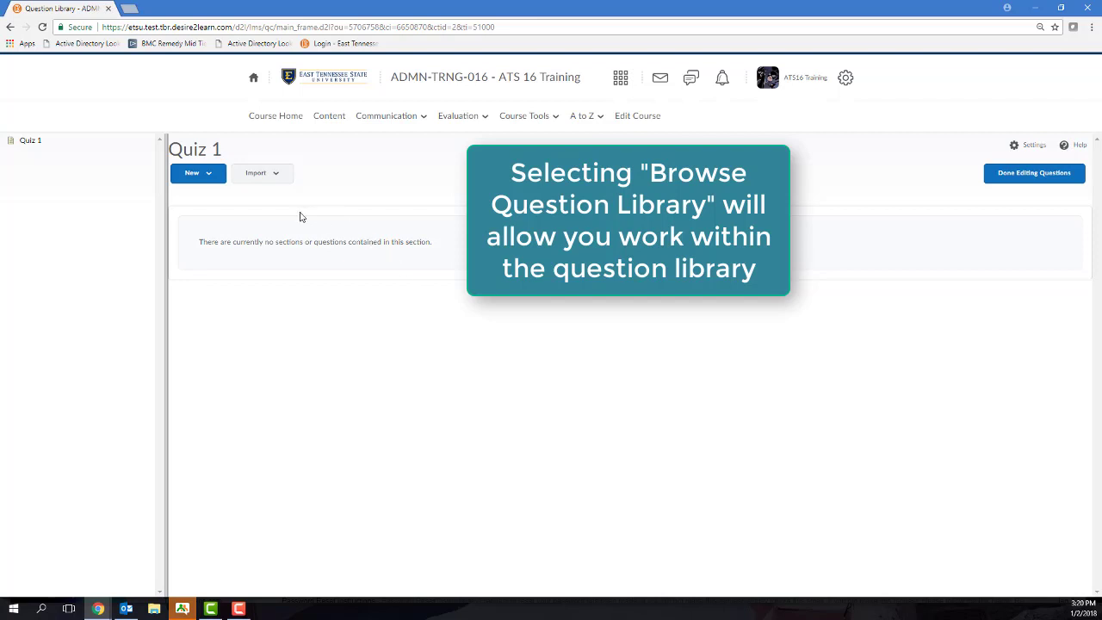
left_click(263, 174)
left_click(282, 223)
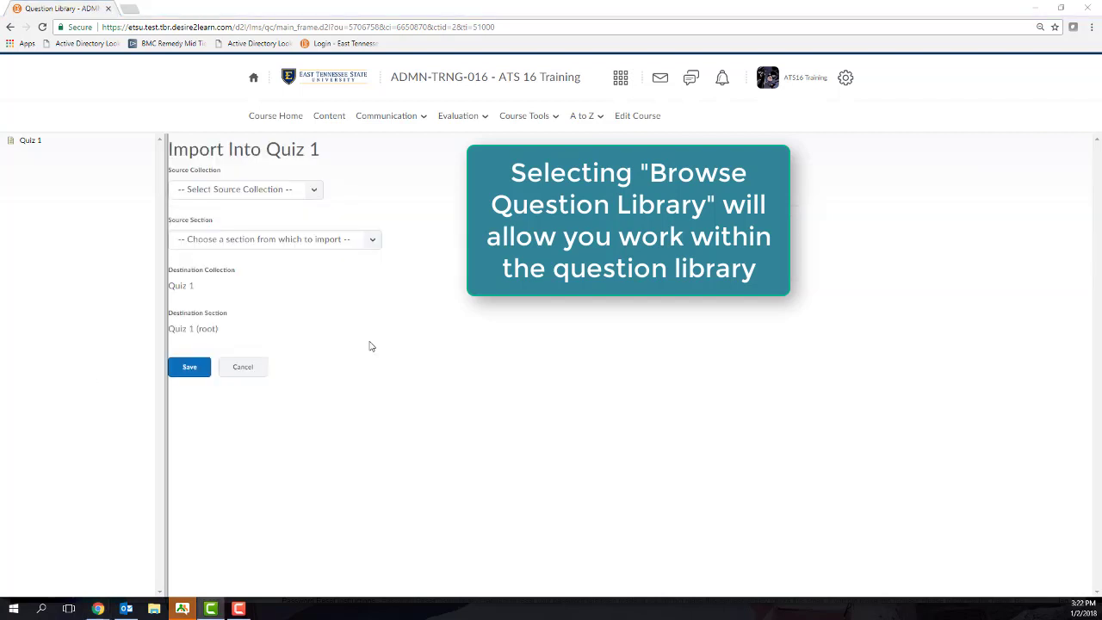
Set the import source collection to Question Library and the source section to Collection Root
left_click(313, 186)
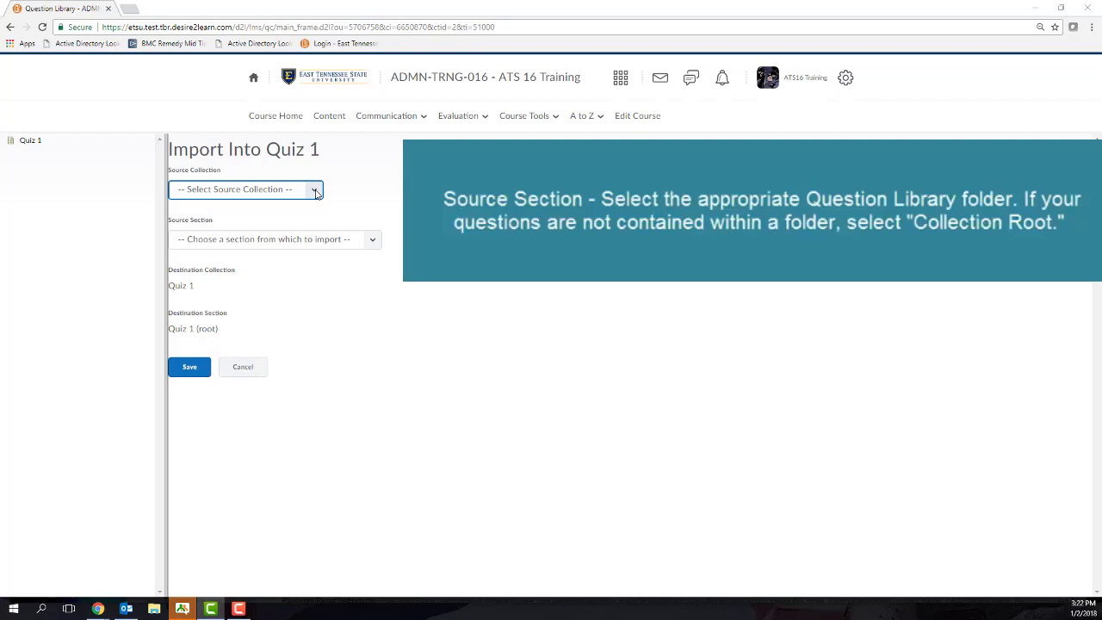
left_click(316, 192)
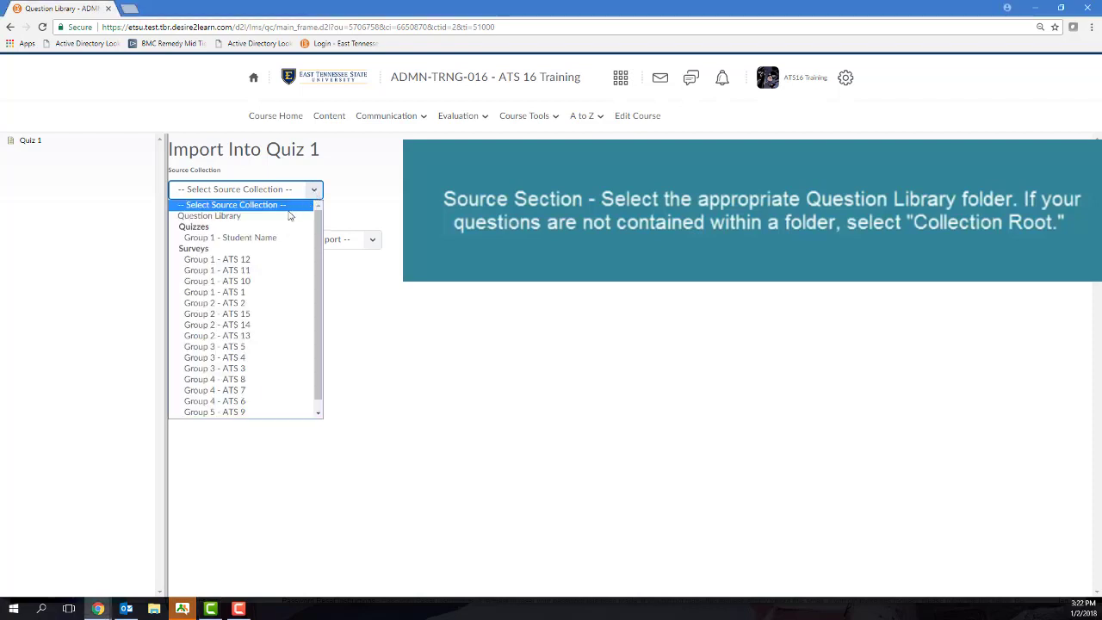
left_click(290, 216)
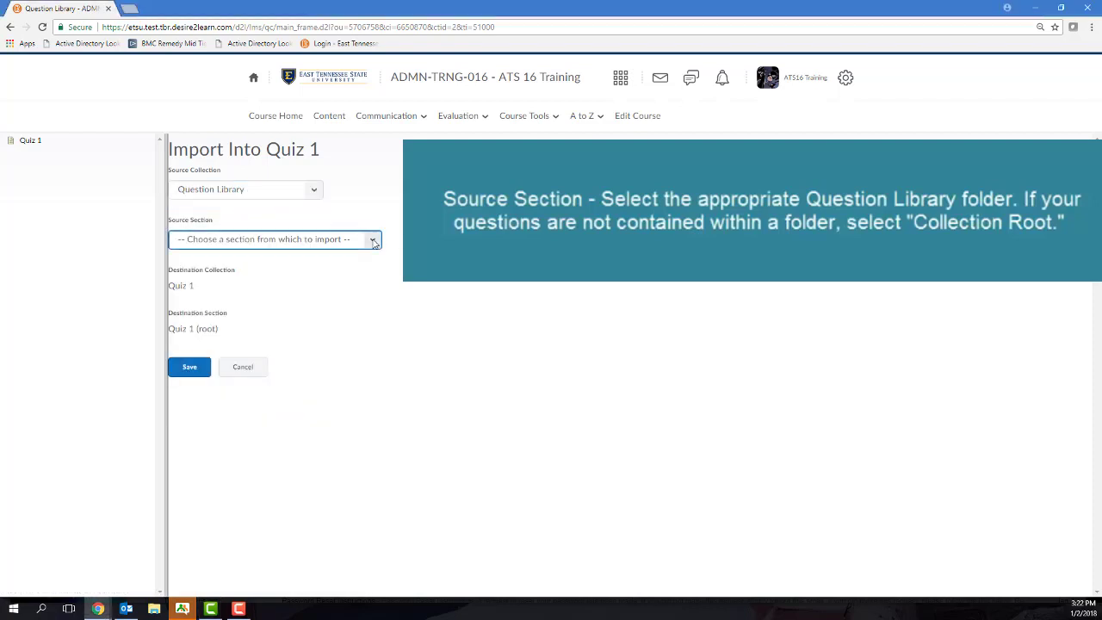
left_click(375, 241)
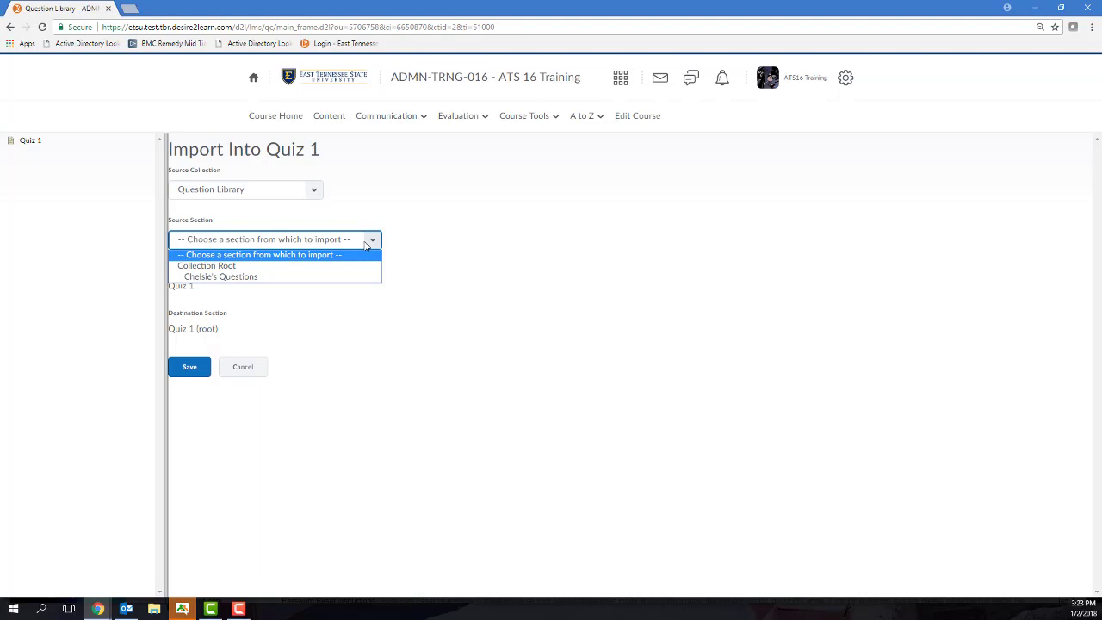
left_click(241, 269)
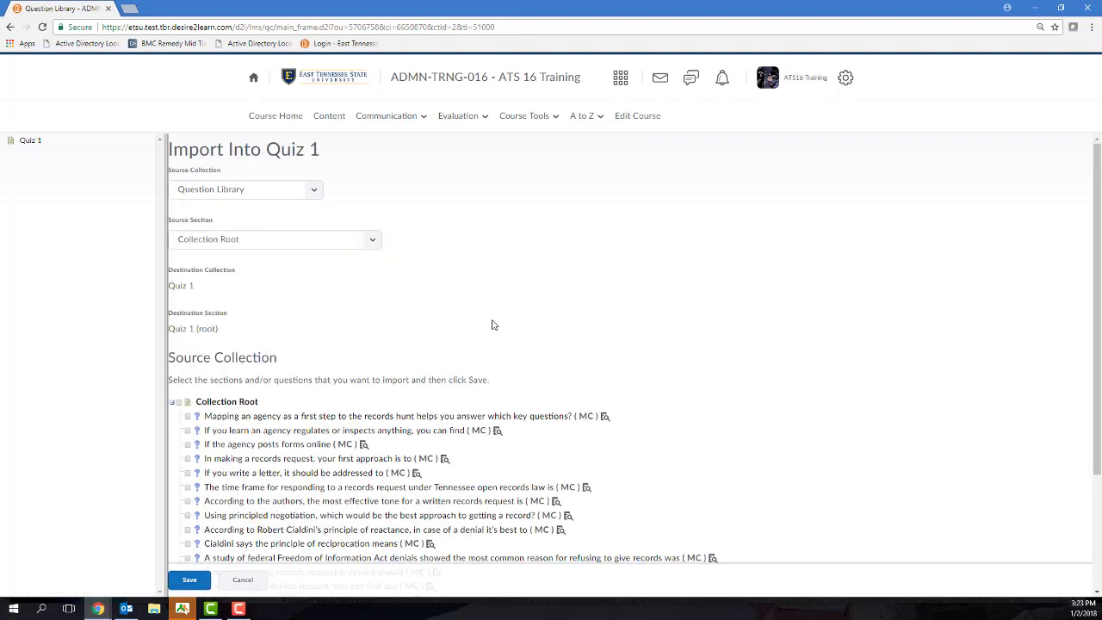
Import the questions on mapping an agency, letter addressing, principled negotiation, a reporter's denied request and reporters using computers into Quiz 1
scroll(487, 322, "down", 1)
scroll(423, 260, "down", 1)
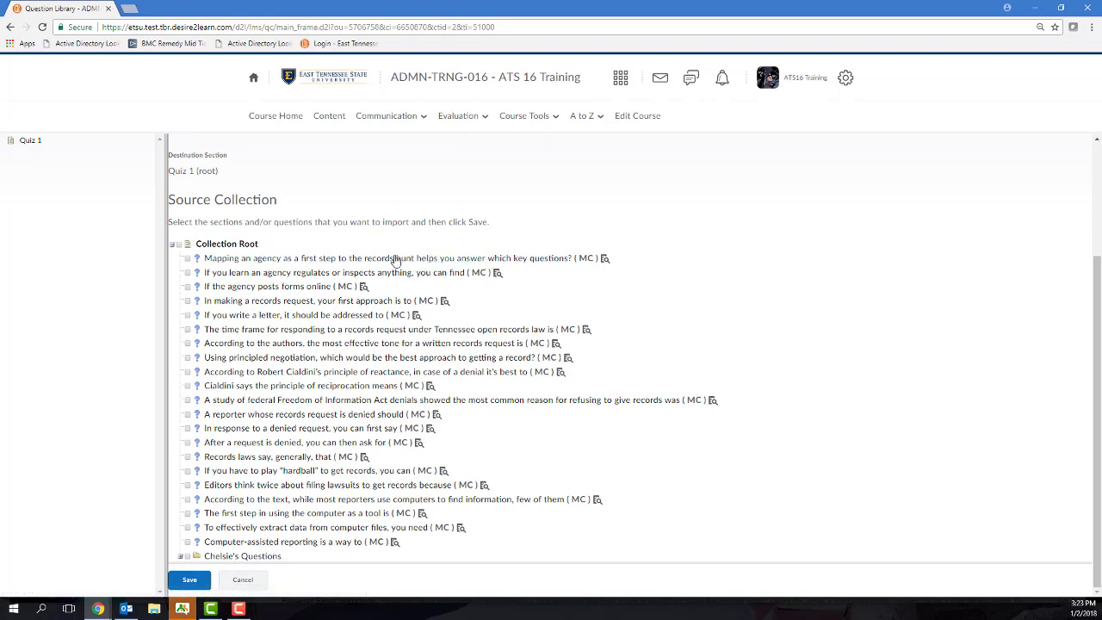
left_click(186, 258)
left_click(188, 315)
left_click(187, 358)
left_click(188, 414)
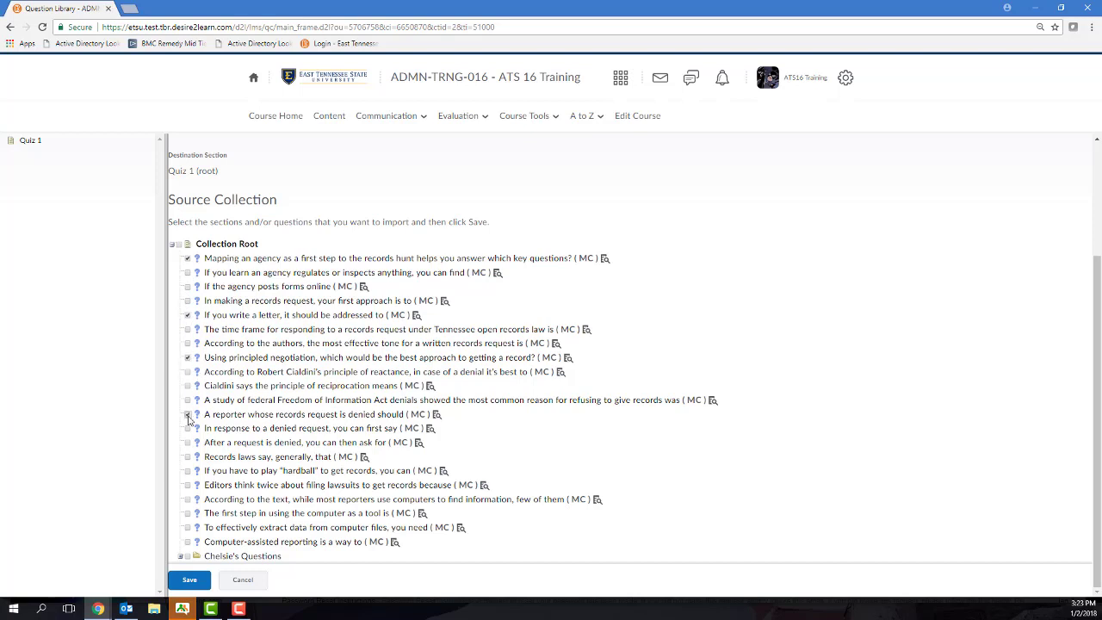
left_click(188, 500)
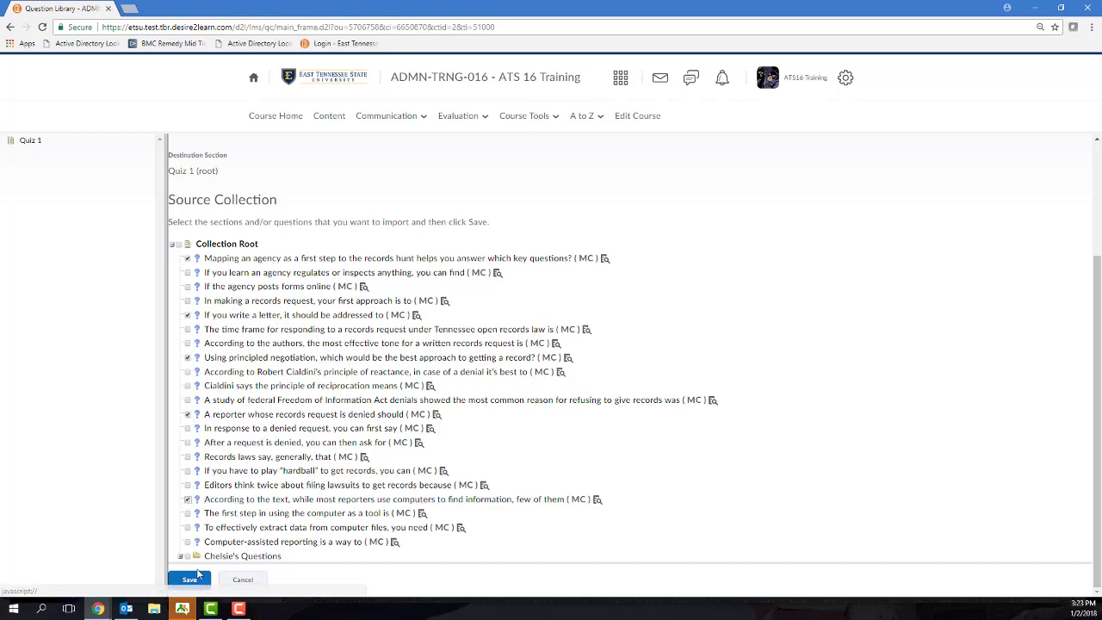
left_click(189, 578)
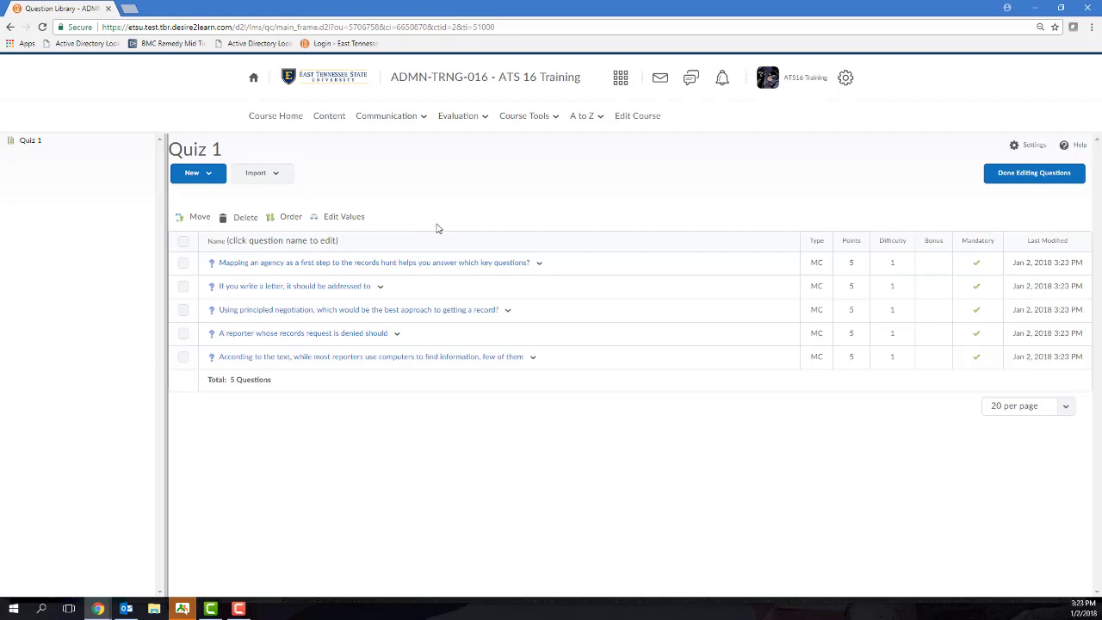
Finish editing the questions and set Quiz 1 to 1 question per page, with moving backwards through pages allowed
left_click(1027, 178)
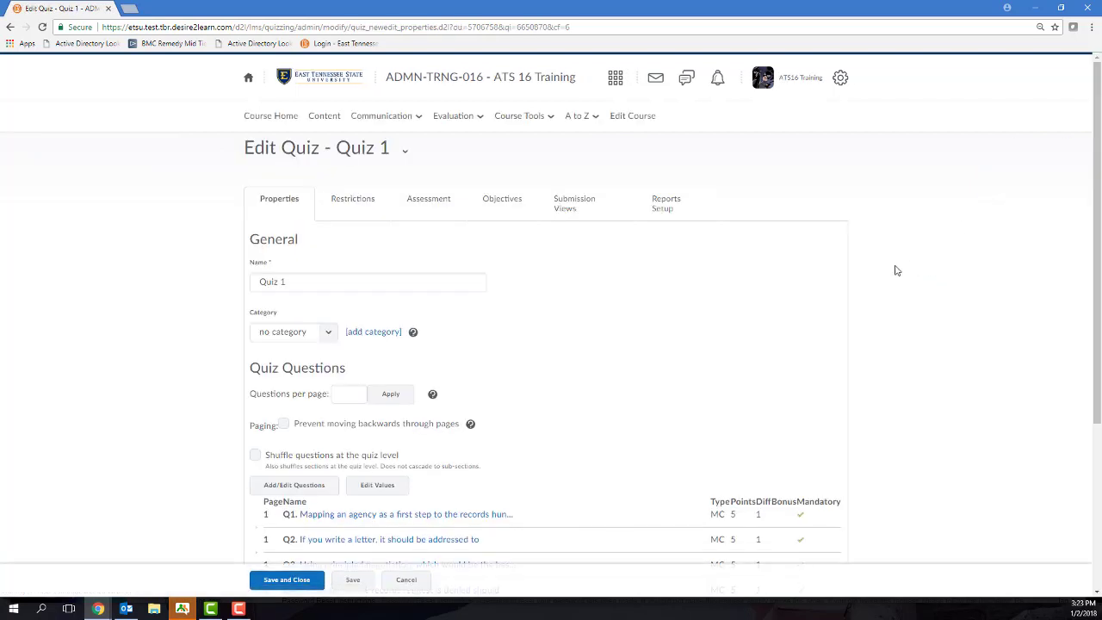
scroll(897, 270, "down", 1)
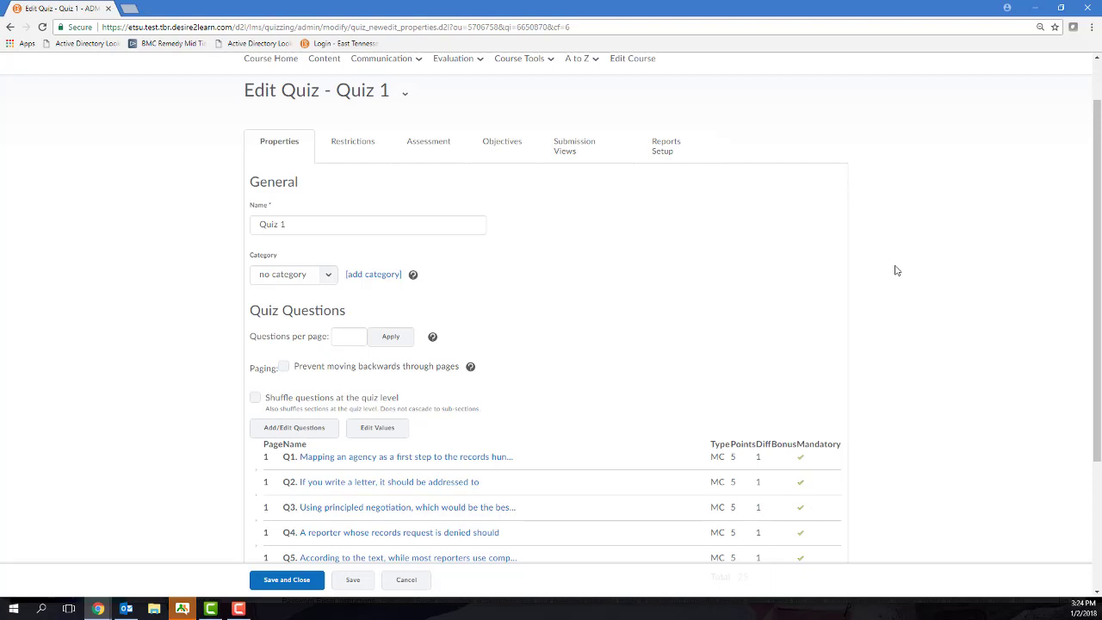
scroll(896, 270, "down", 2)
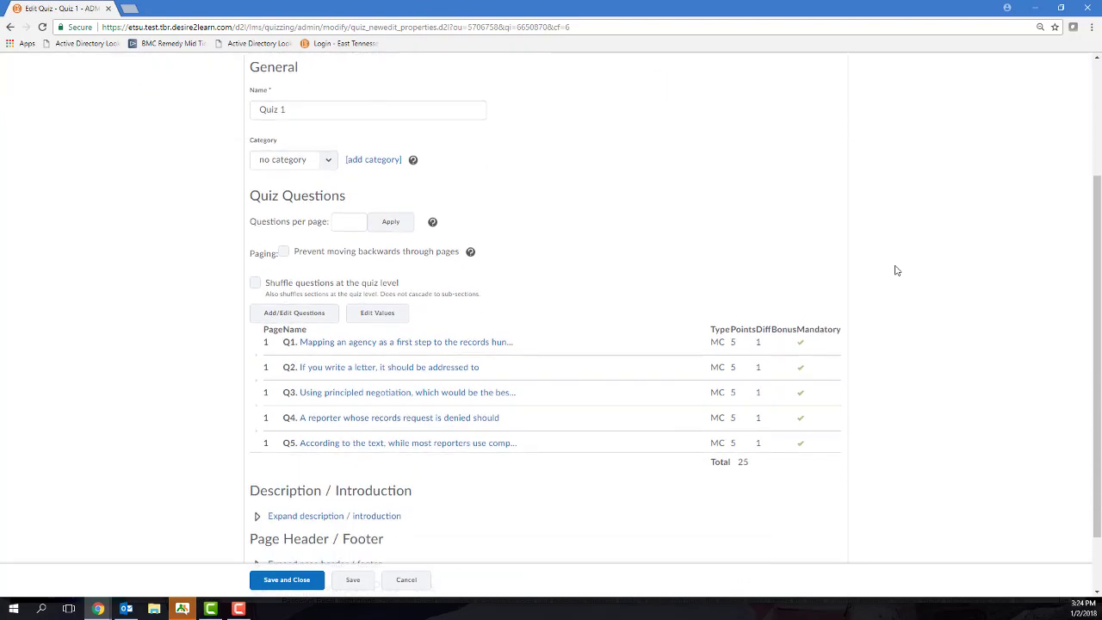
left_click(349, 222)
type("1")
left_click(398, 225)
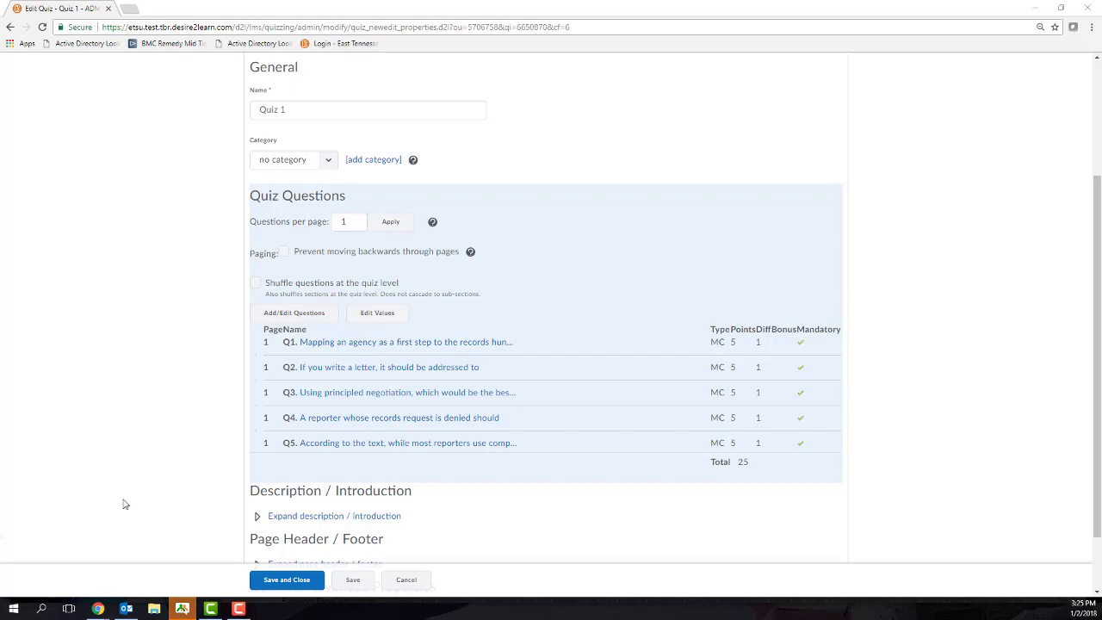
left_click(390, 223)
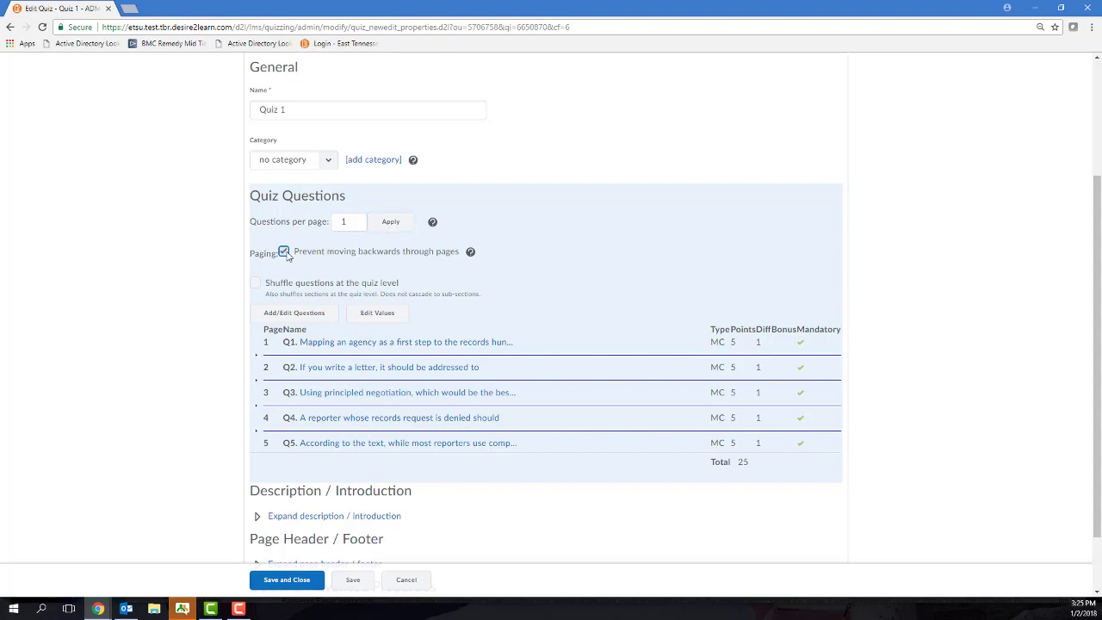
left_click(284, 253)
Expand the quiz's description / introduction section and review its description and introduction editors
scroll(465, 322, "down", 1)
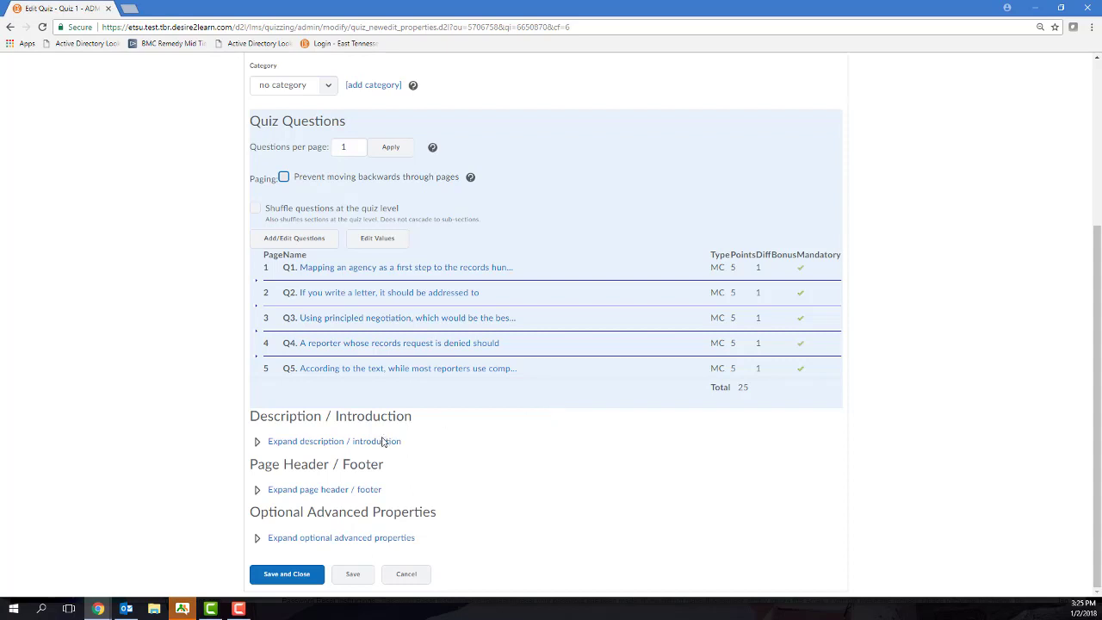
left_click(257, 443)
scroll(628, 466, "down", 2)
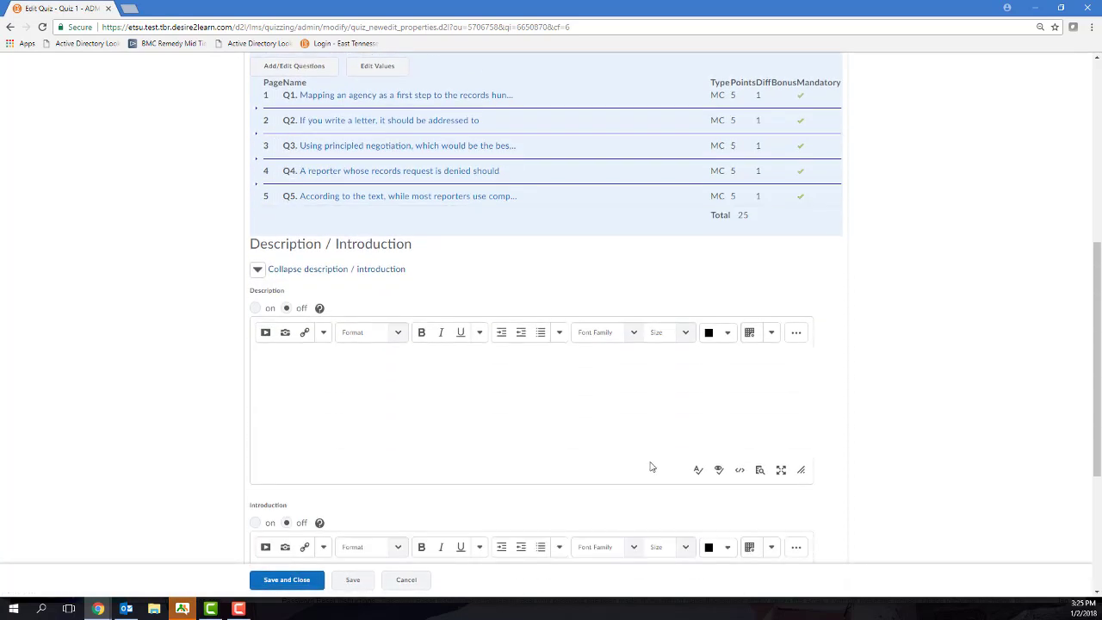
scroll(645, 463, "down", 1)
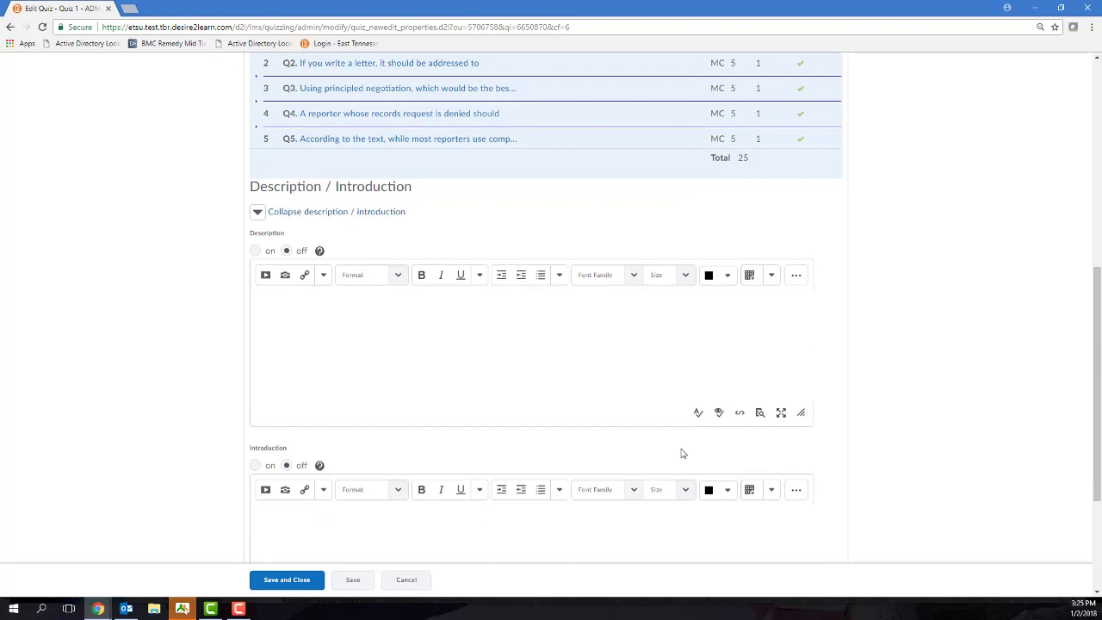
scroll(682, 454, "down", 2)
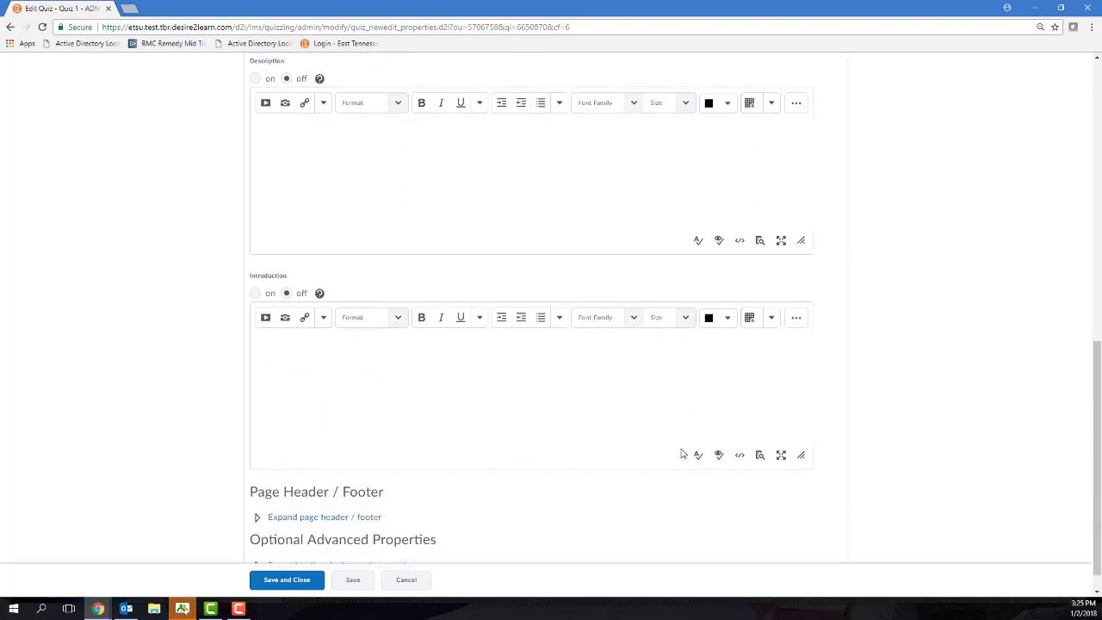
scroll(682, 453, "up", 1)
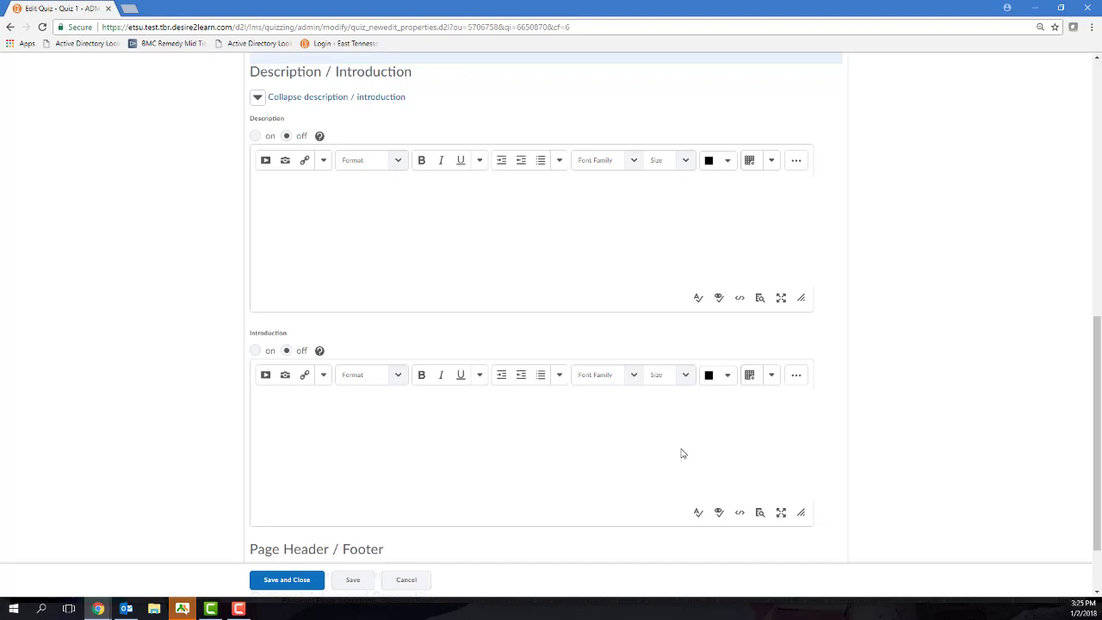
scroll(682, 453, "down", 2)
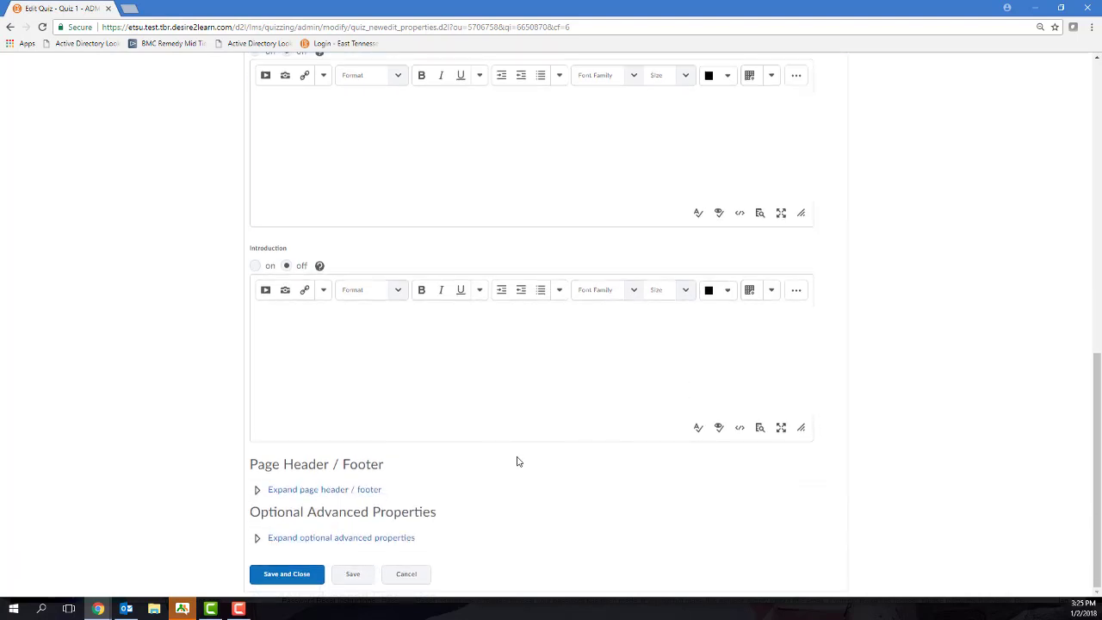
Expand the page header / footer section to review it and open the optional advanced properties
left_click(255, 491)
scroll(623, 455, "down", 5)
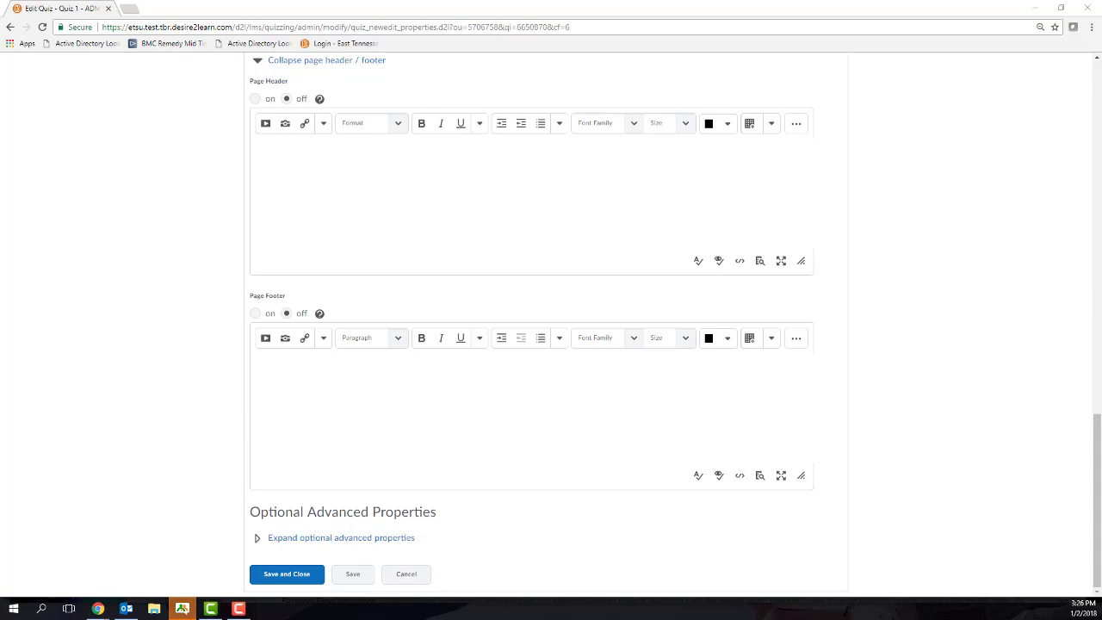
left_click(257, 538)
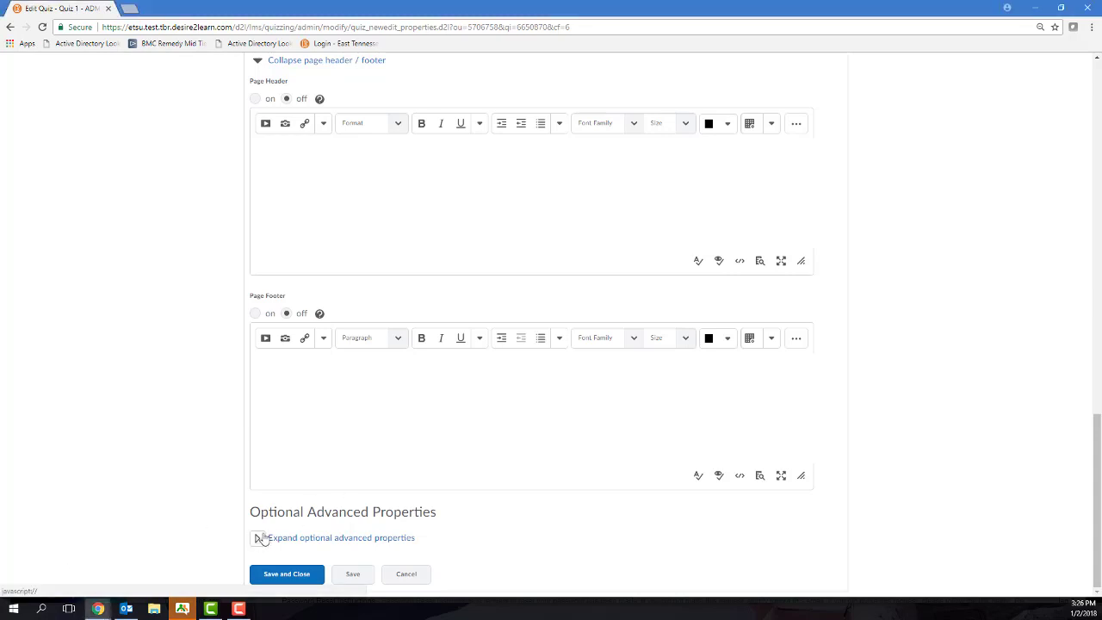